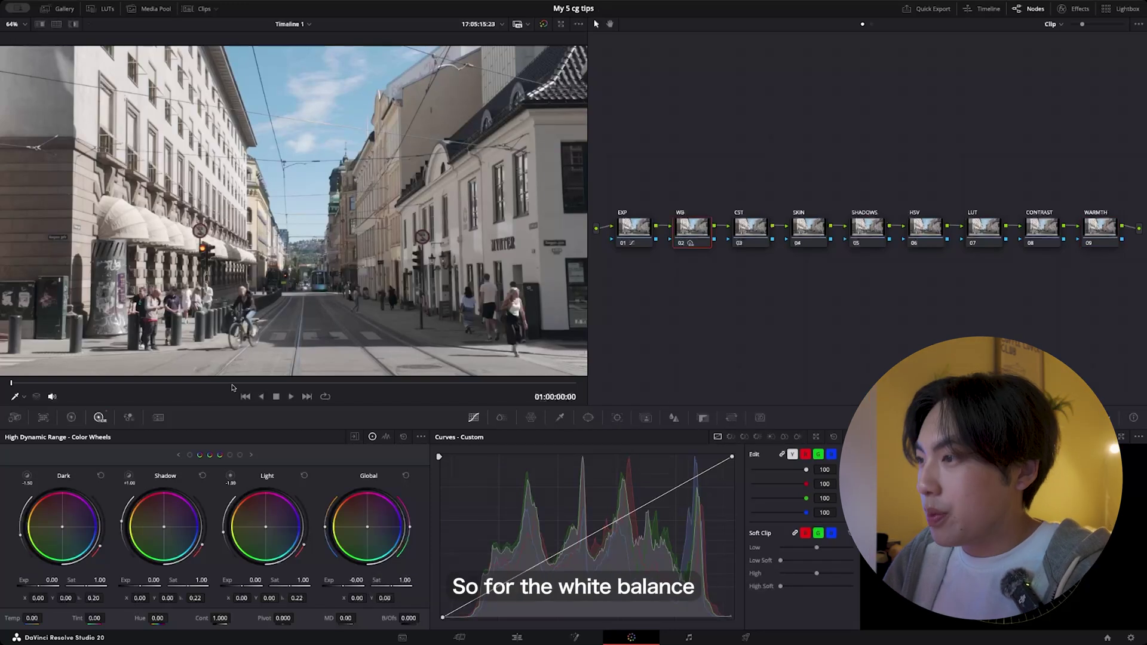
- Nudge EXP node 01's exposure down, then set WB node 02's Color Wheels Temp to 100
left_click(636, 229)
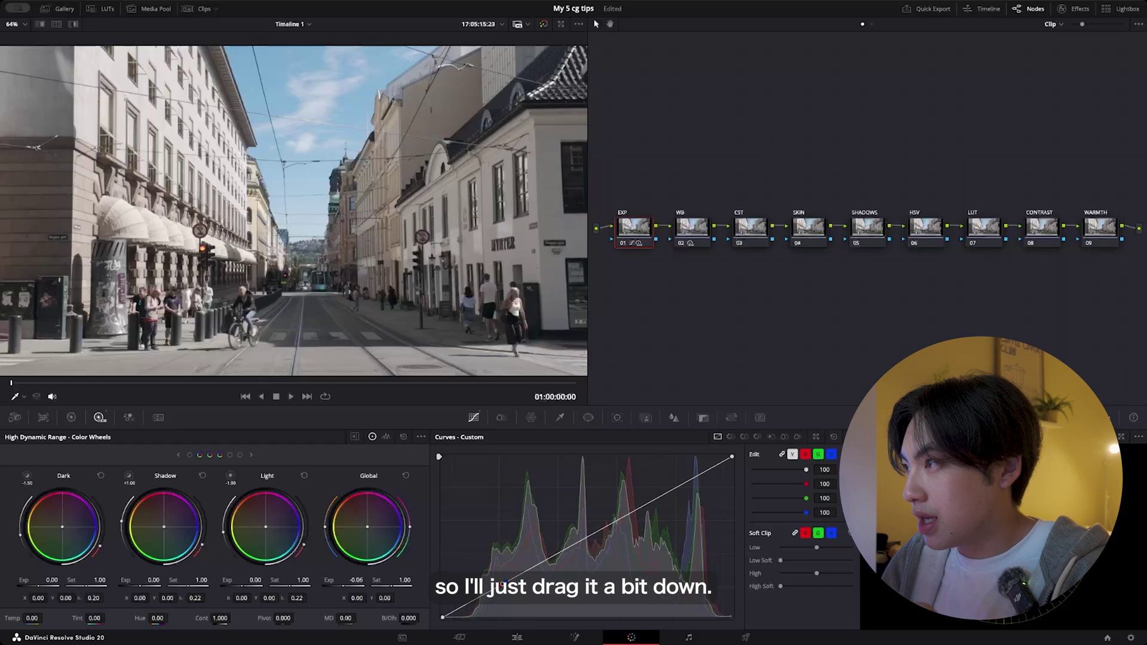
left_click(690, 243)
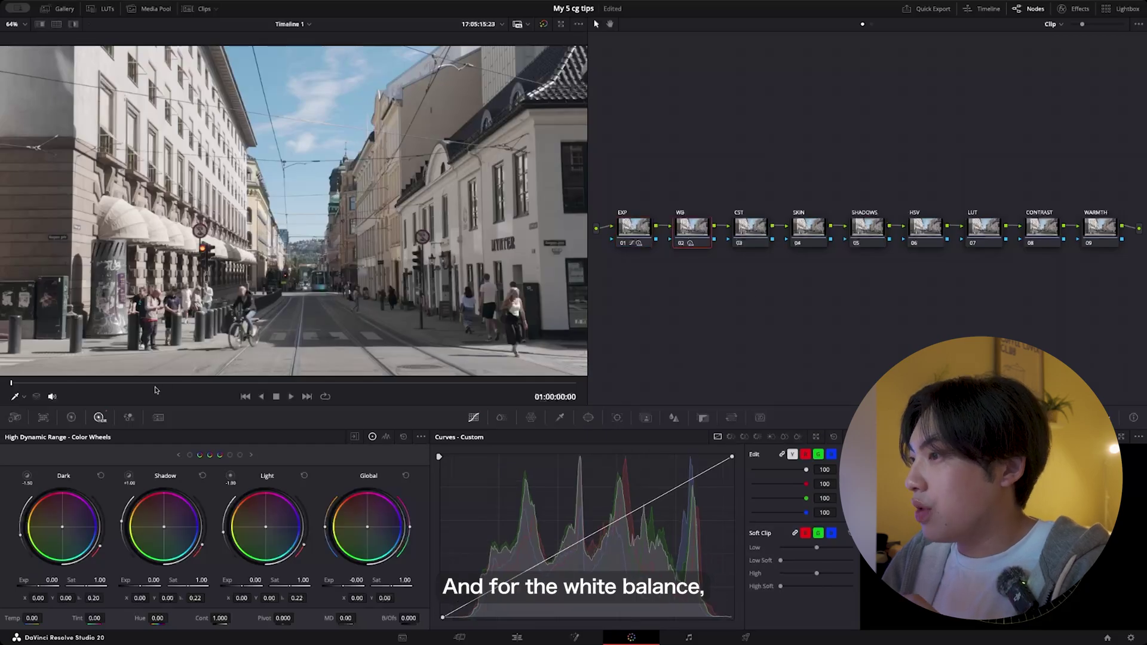
left_click(72, 418)
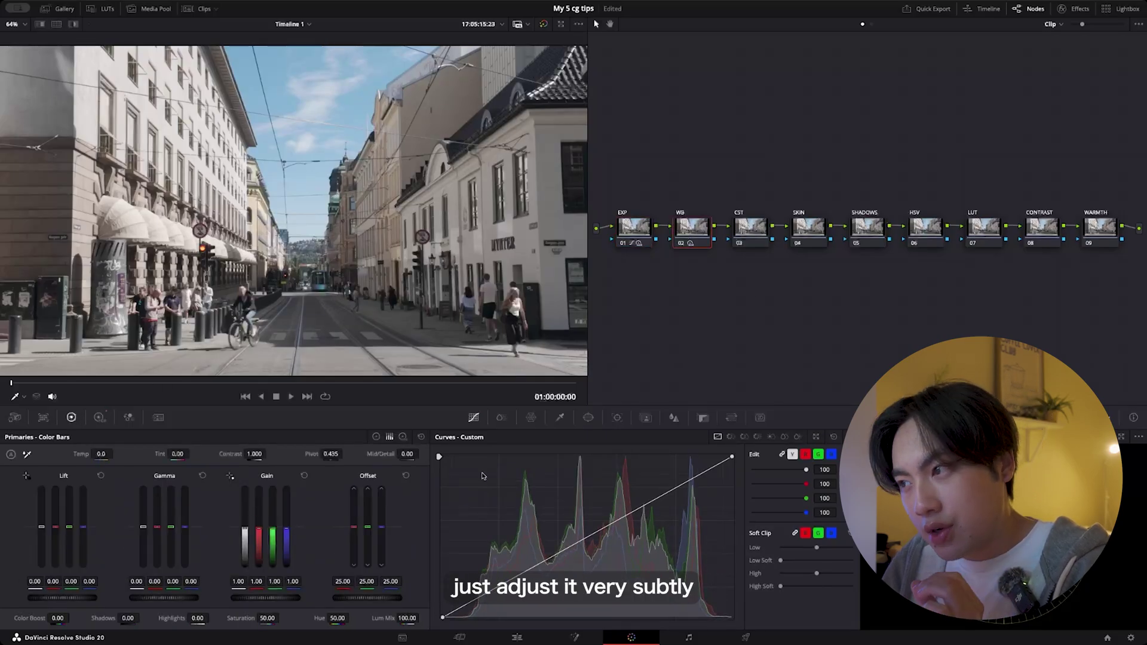
left_click(376, 437)
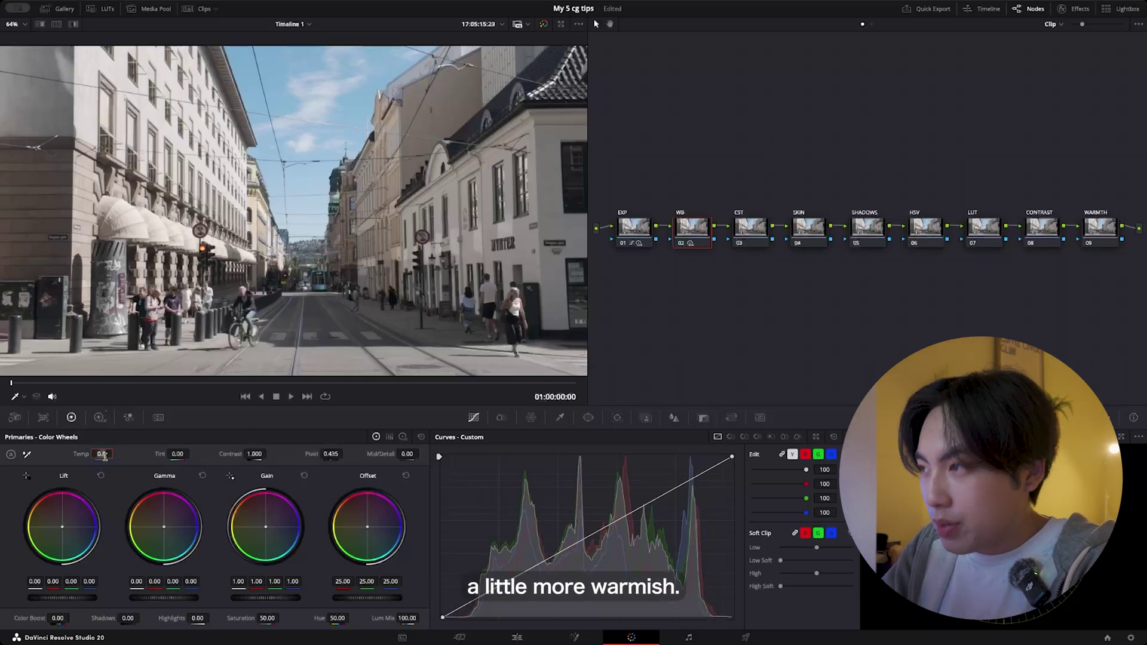
left_click(103, 456)
type("100")
key("Return")
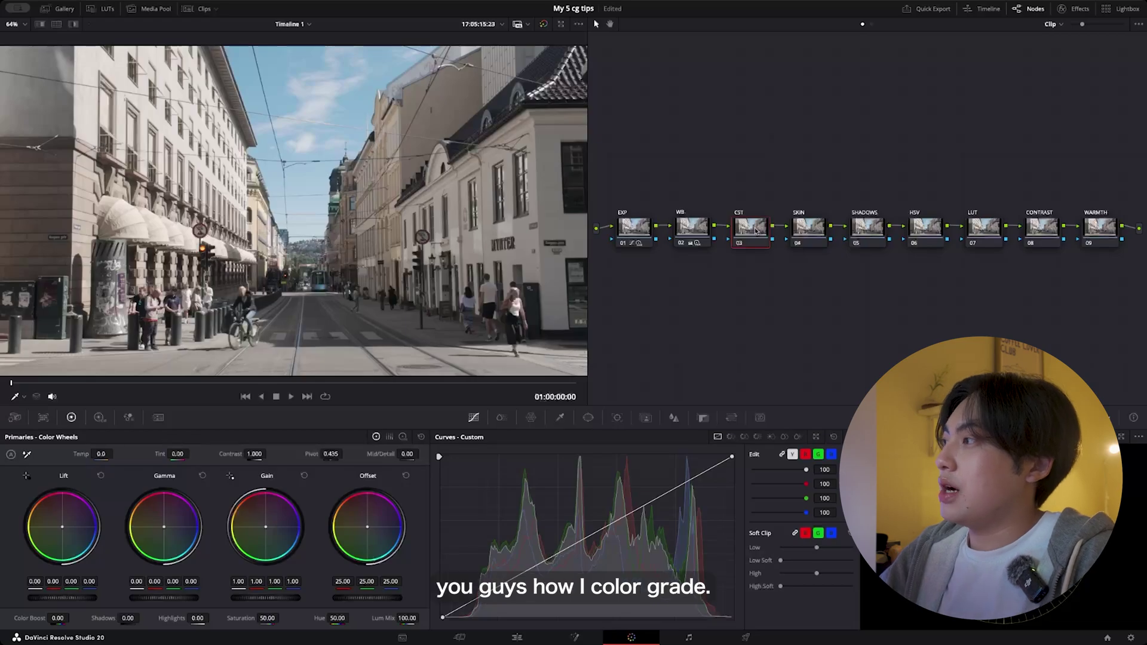
- Search the Effects library for 'color sp' and drop Color Space Transform onto the CST node
left_click(1074, 9)
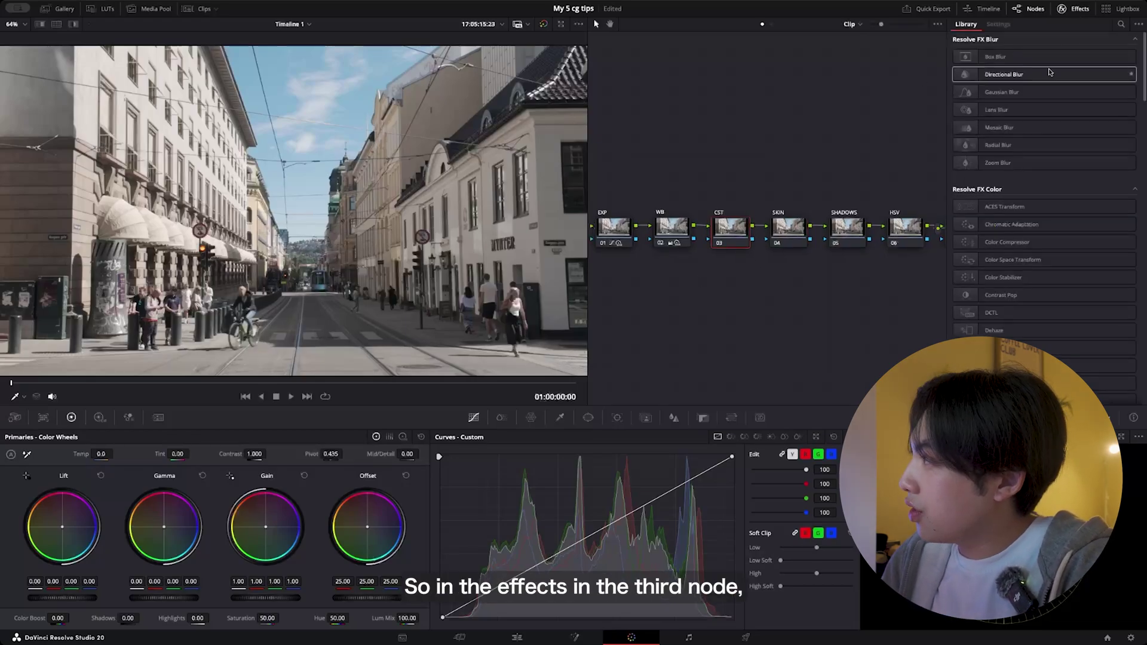
left_click(1121, 24)
type("color space")
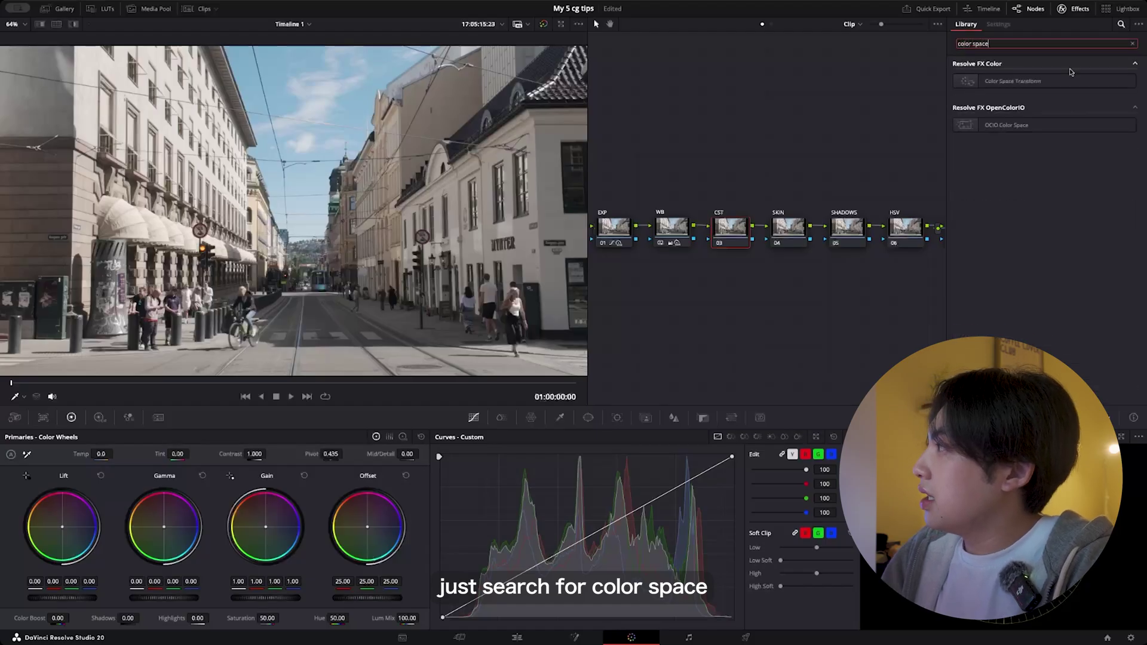
left_click(1027, 86)
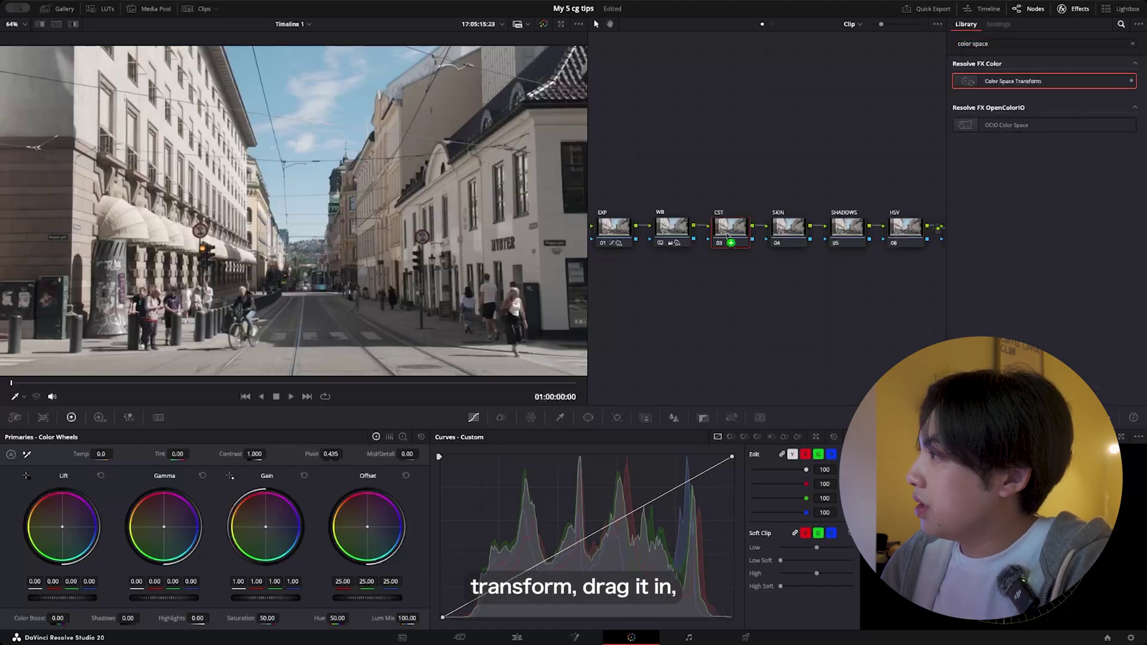
left_click_drag(728, 236, 729, 237)
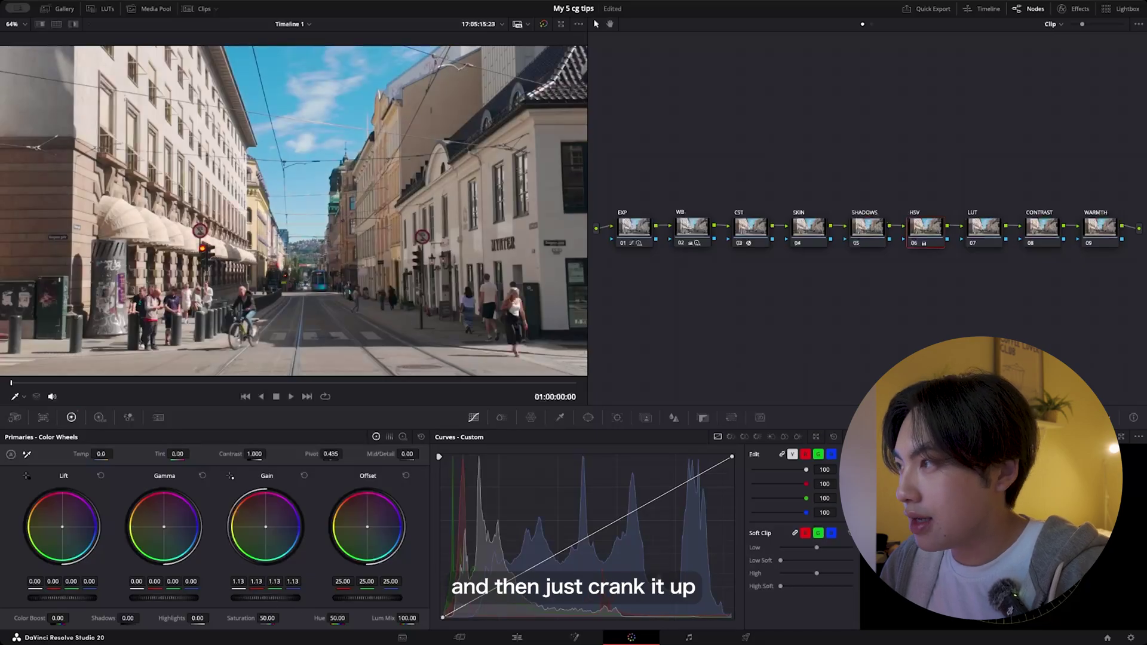
- Push the HSV node's Gain master wheel up to about 1.40
left_click_drag(266, 598, 242, 639)
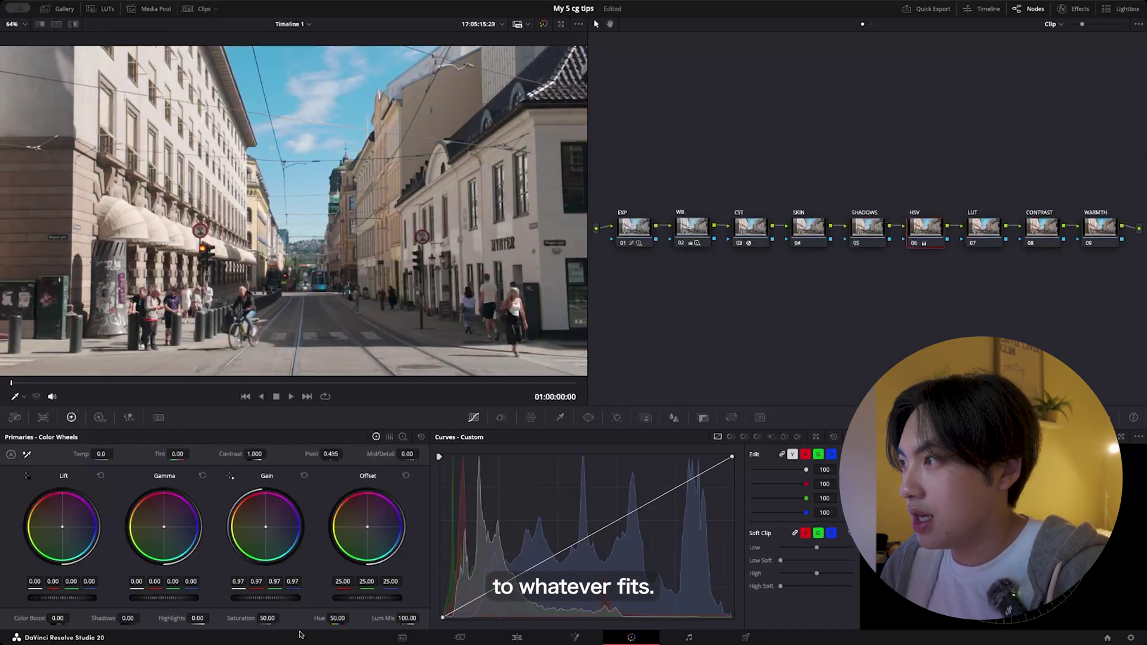
left_click_drag(351, 619, 395, 619)
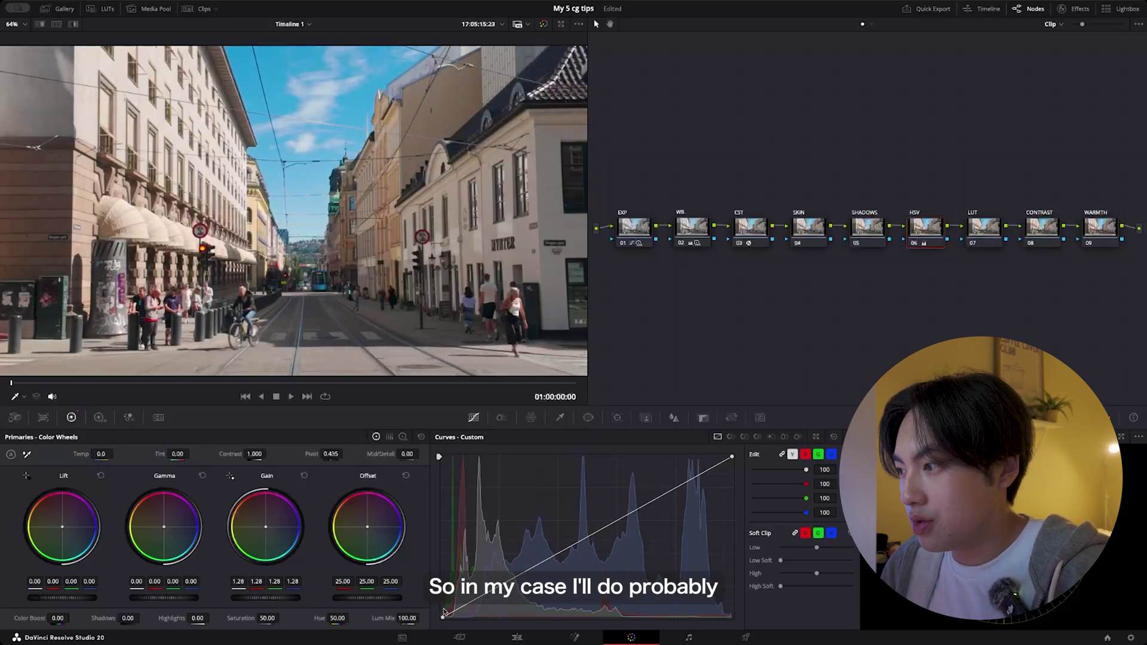
left_click_drag(508, 600, 475, 606)
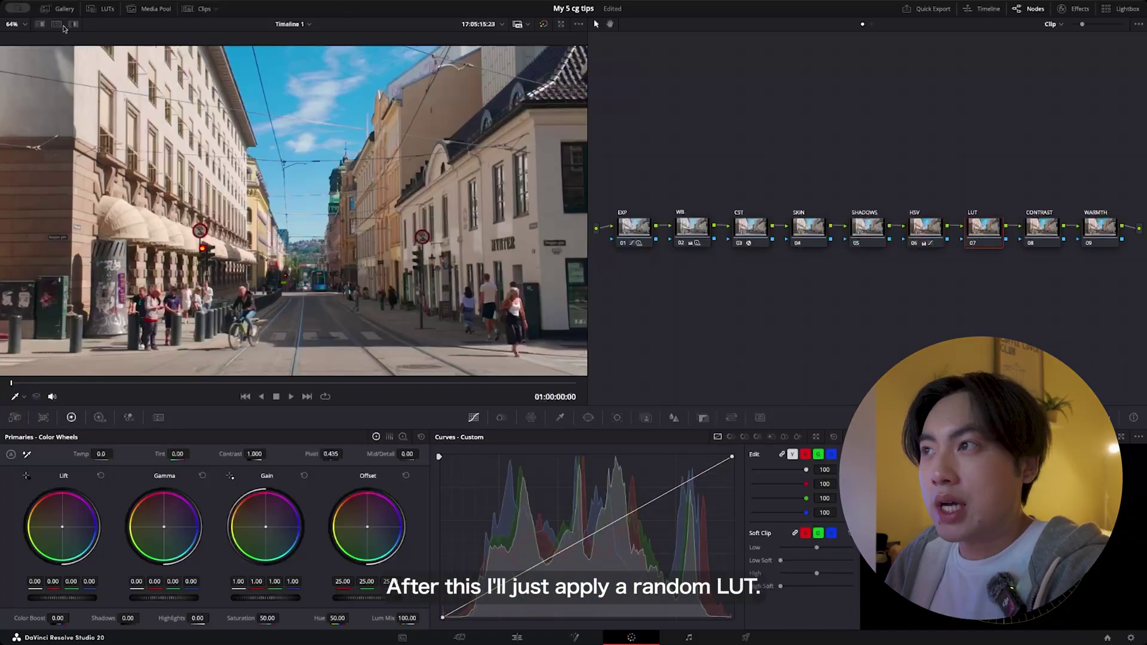
- Apply the Evening LUT from the custom LUT folder to LUT node 07
left_click(98, 10)
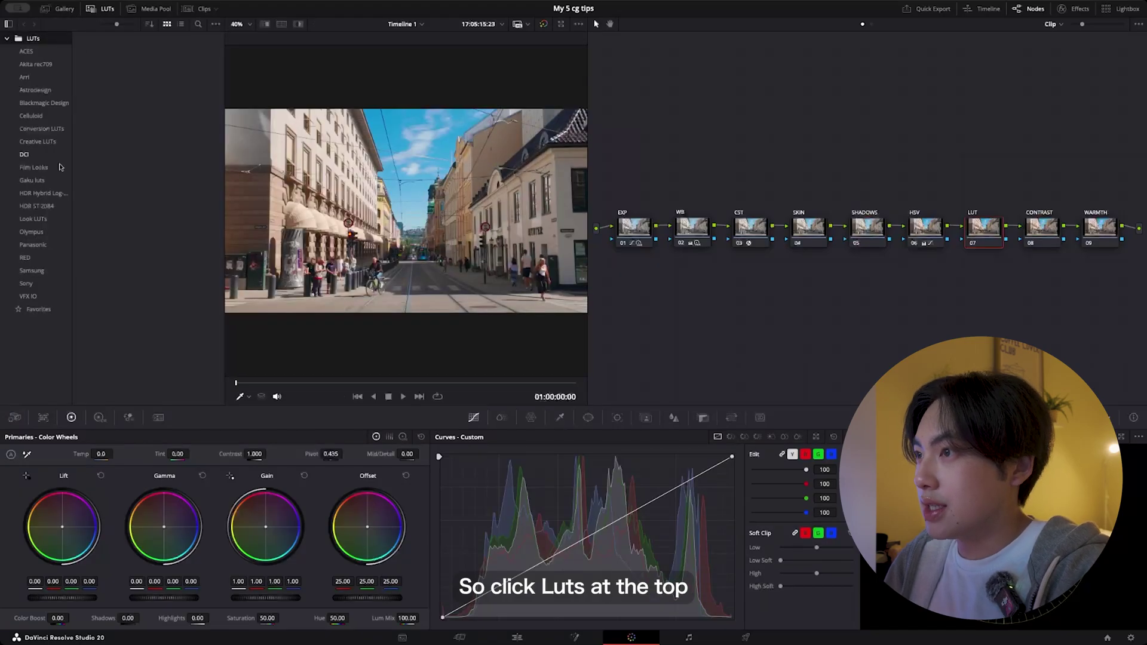
left_click(33, 180)
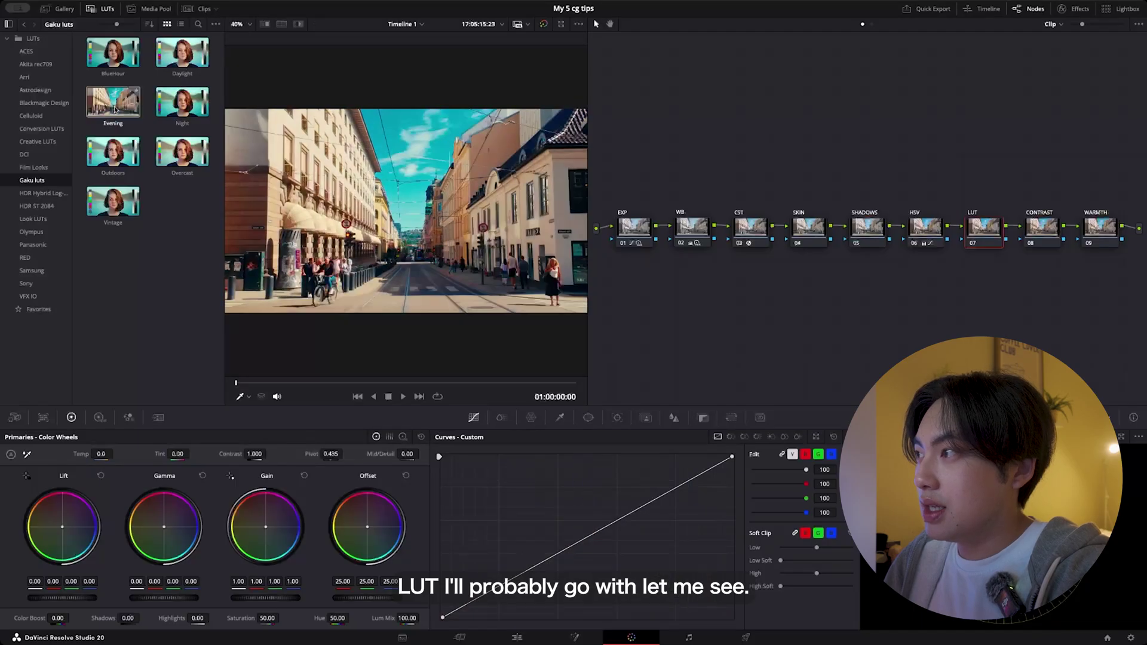
double_click(116, 109)
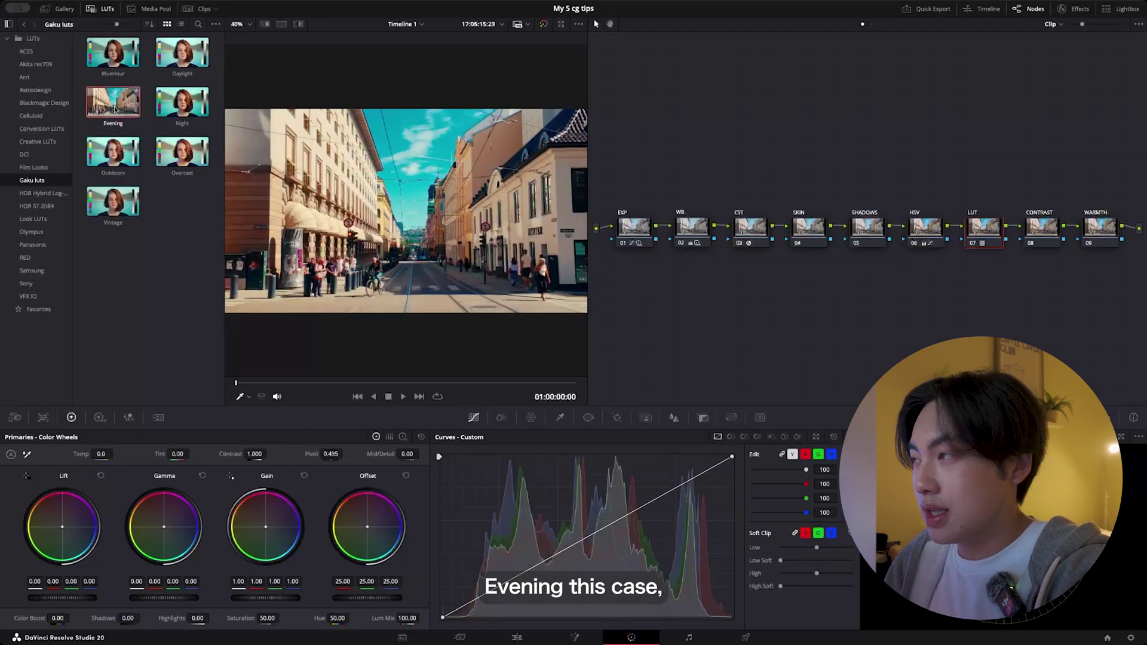
left_click(103, 9)
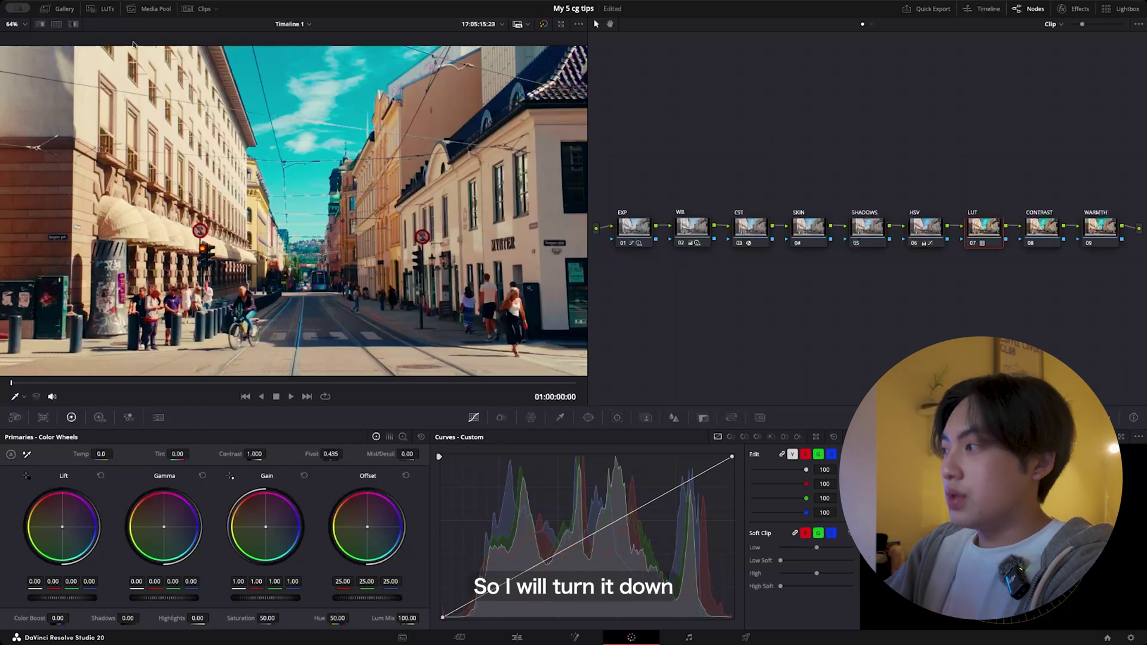
- Reduce the LUT node's Key Output Gain to 0.208
left_click(703, 419)
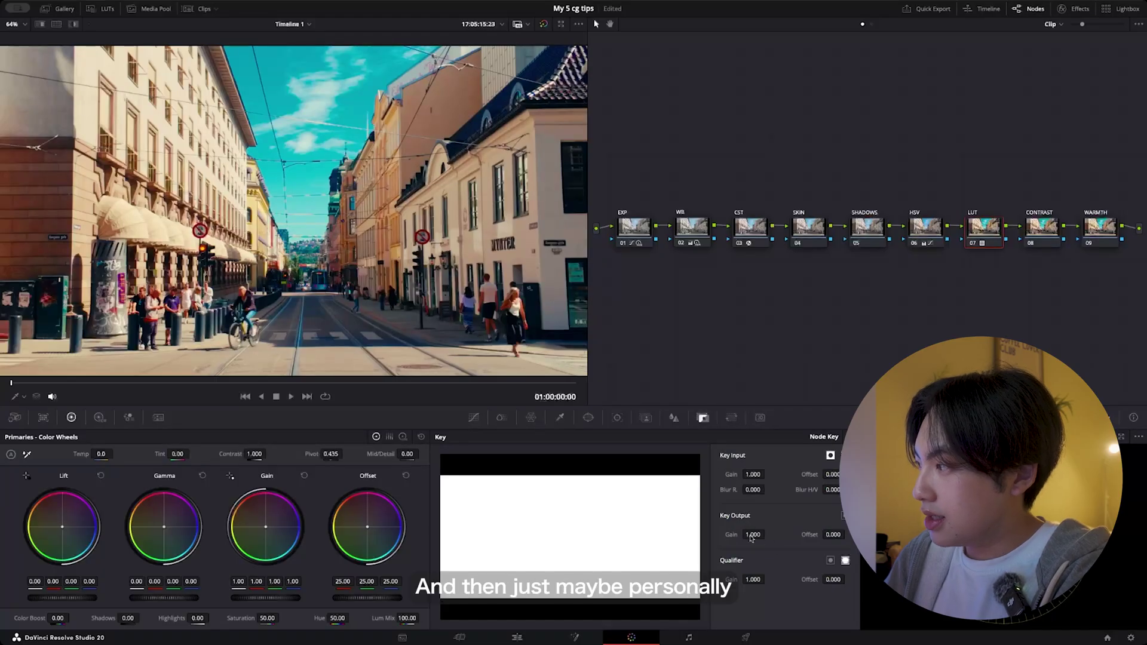
left_click_drag(753, 535, 765, 535)
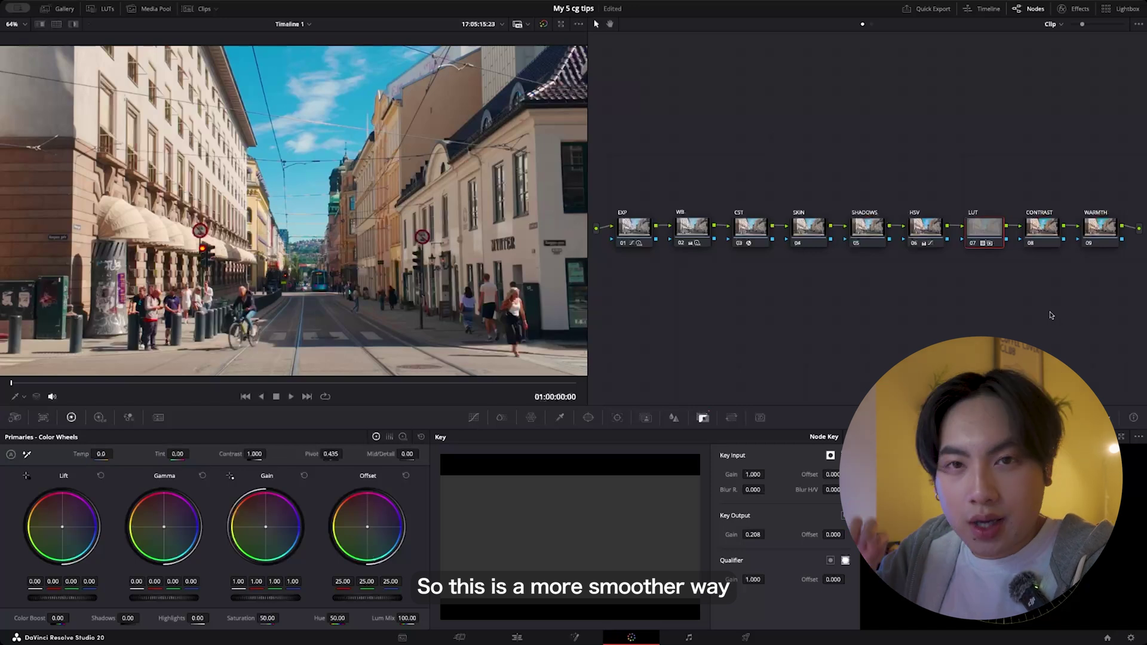
- Warm the WARMTH node by lowering the green curve's top point, and blue's further still
left_click(1094, 230)
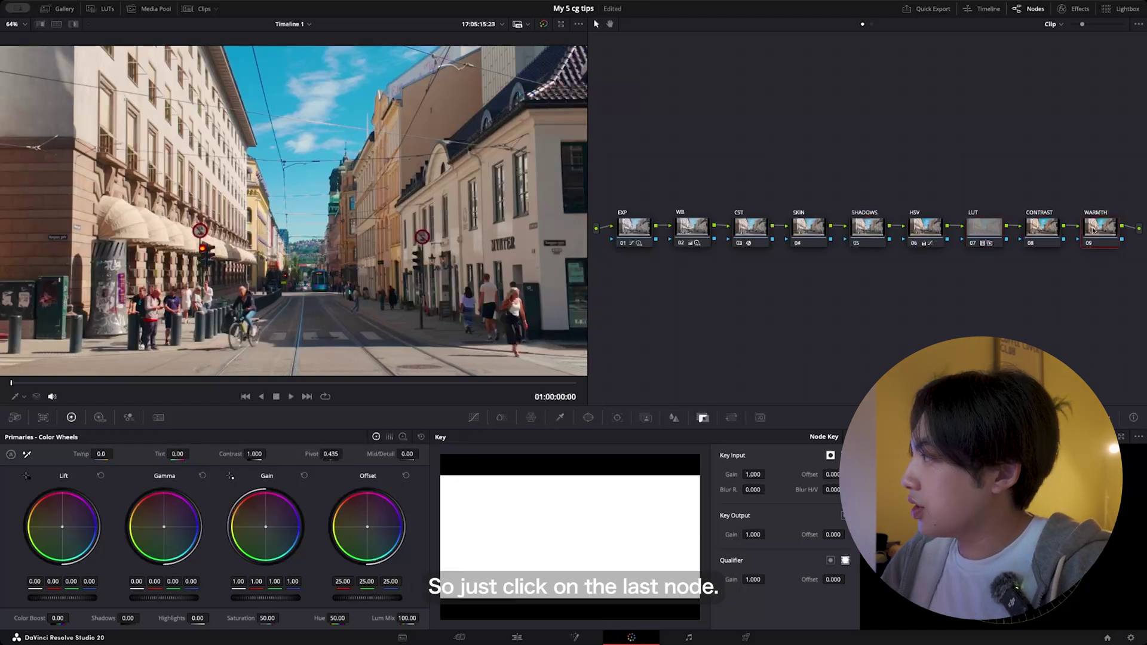
left_click(474, 418)
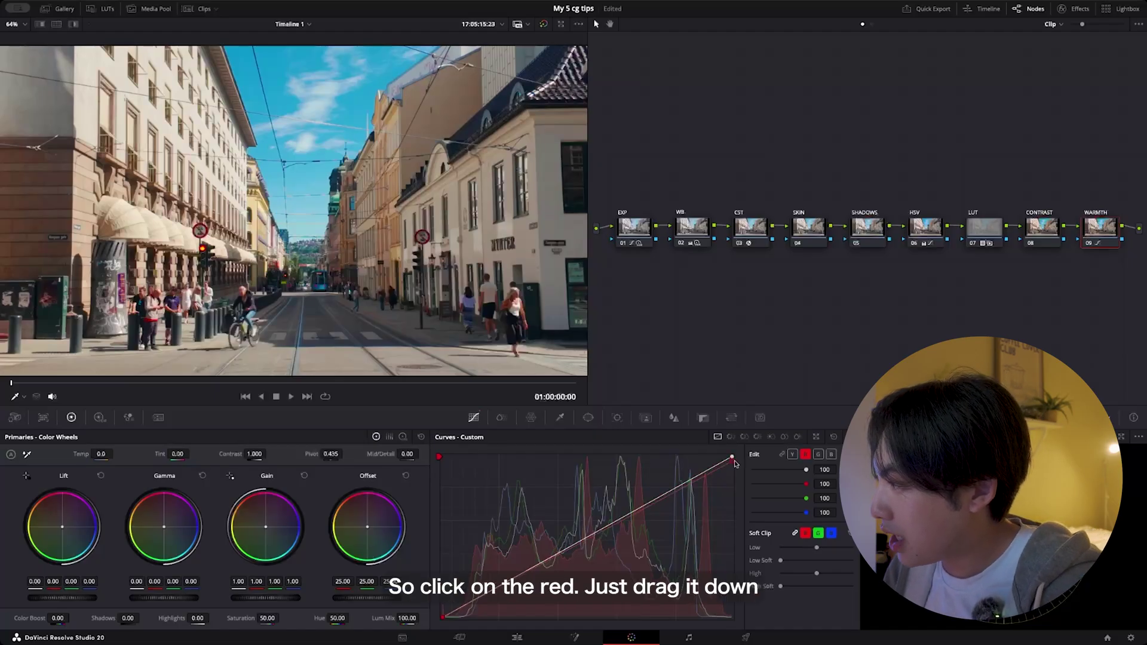
left_click(818, 455)
left_click_drag(733, 457, 739, 471)
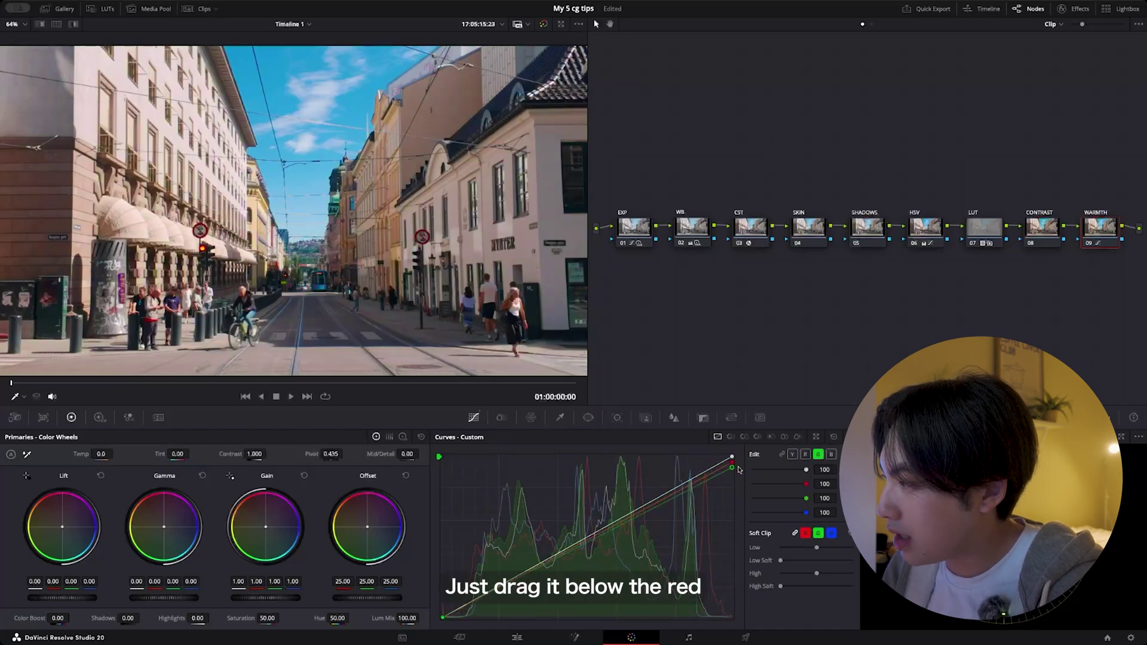
left_click(830, 454)
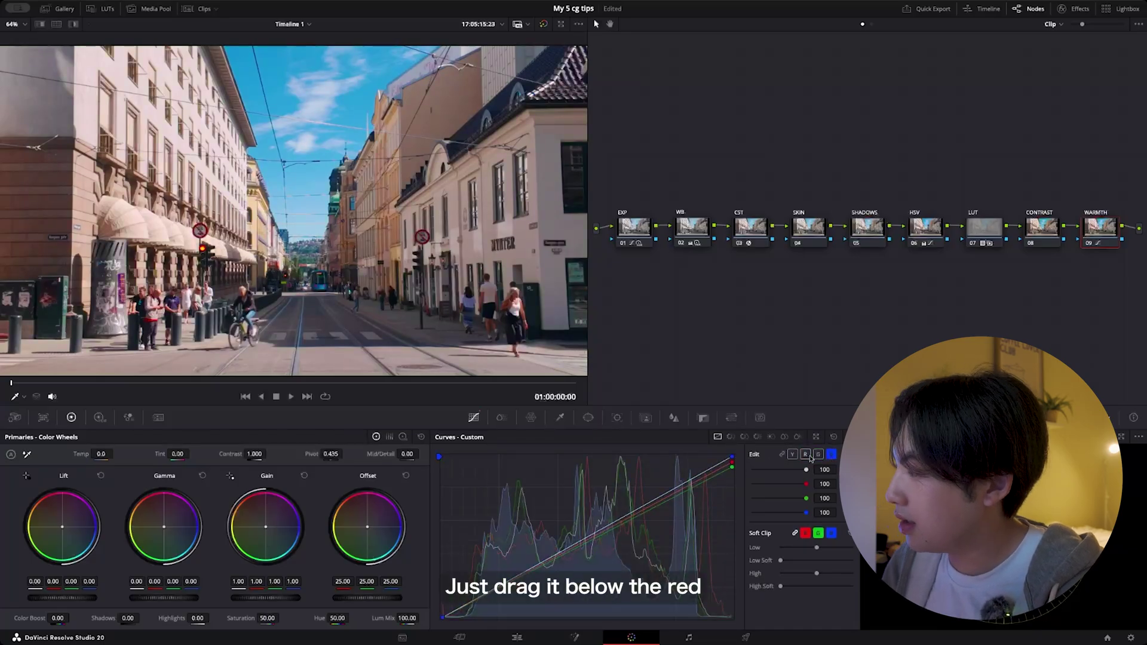
left_click_drag(733, 457, 739, 476)
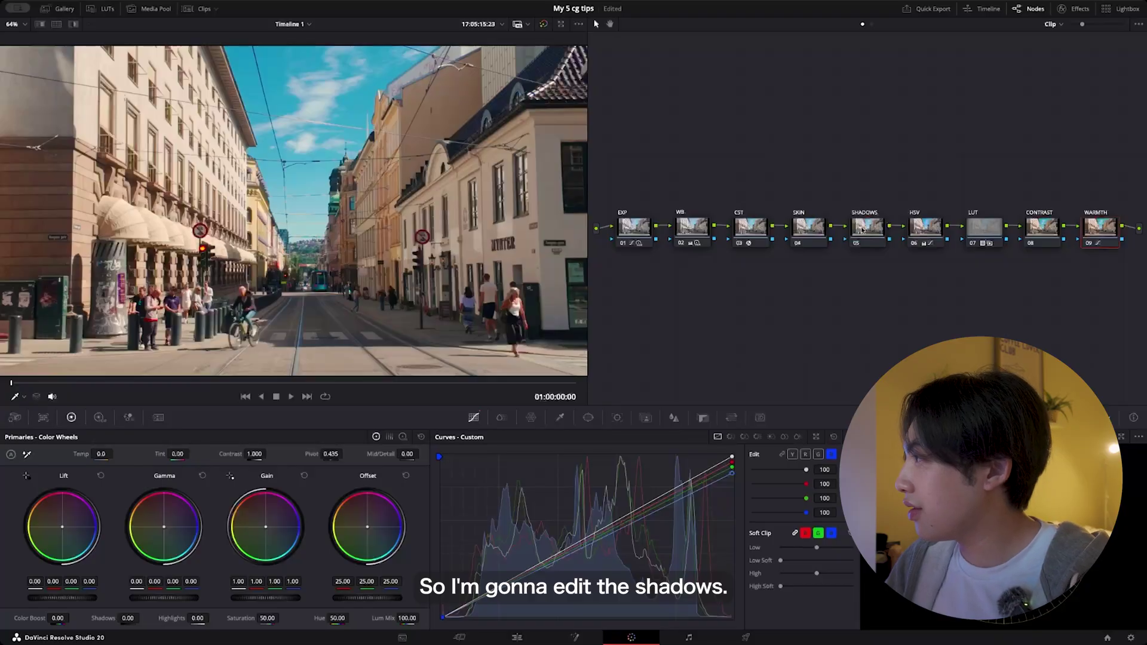
- On SHADOWS node 05, link the YRGB curves, add a midpoint, and raise the black point
left_click(862, 229)
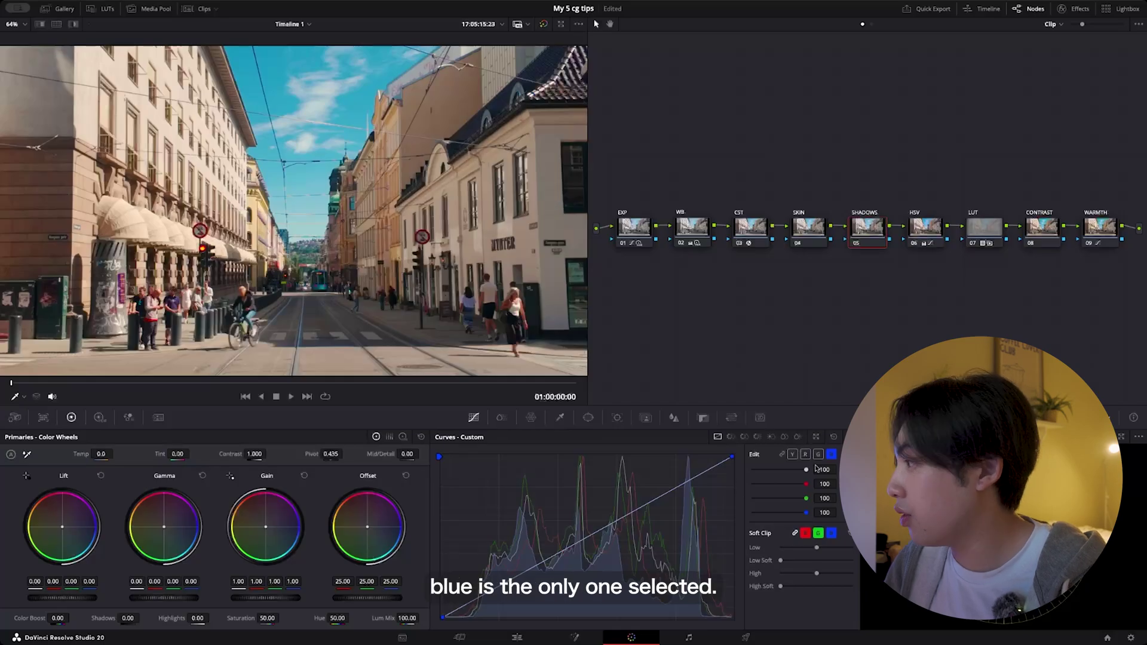
left_click(782, 455)
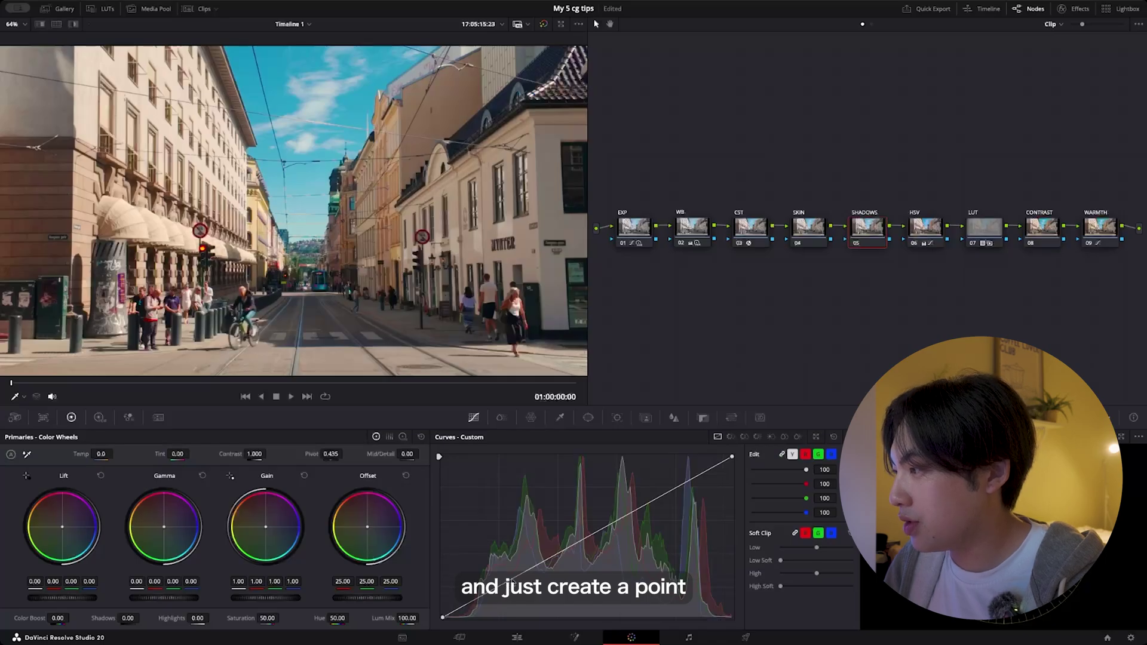
left_click(512, 581)
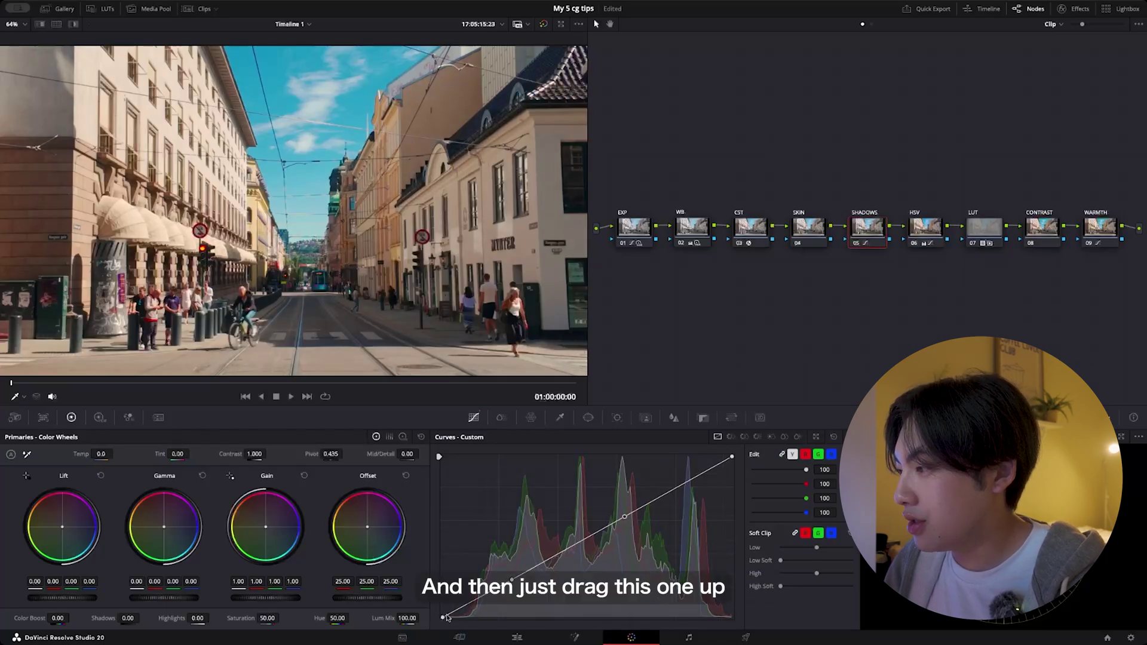
mouse_move(444, 620)
left_mouse_down()
mouse_move(441, 596)
mouse_move(424, 615)
mouse_move(420, 606)
left_mouse_up()
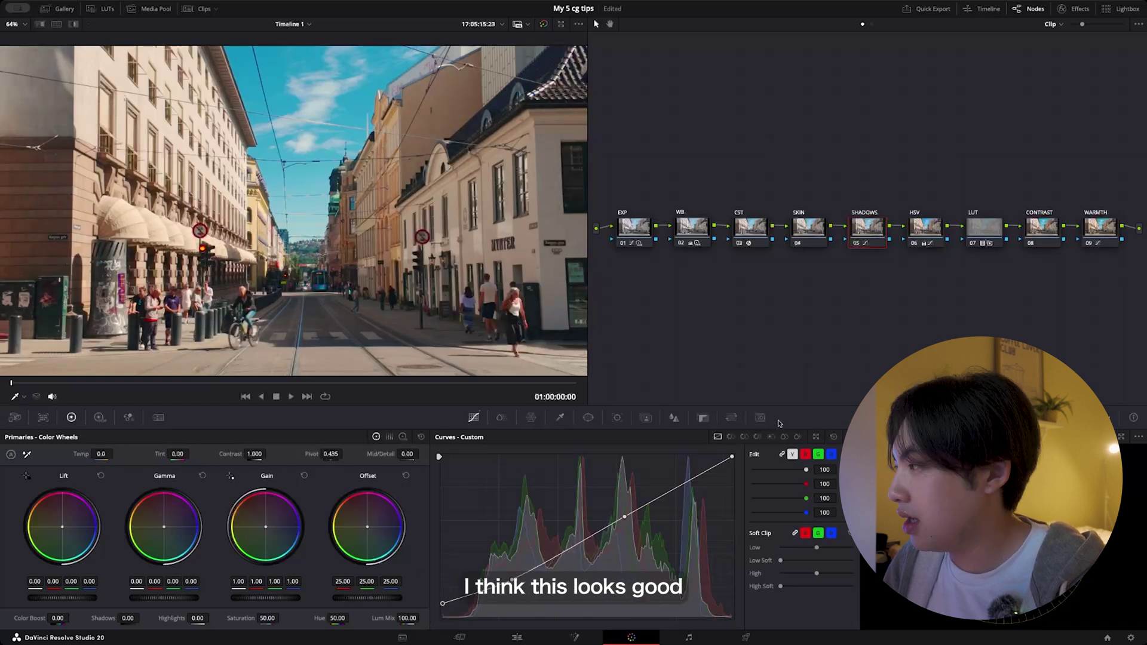
mouse_move(737, 455)
left_mouse_down()
mouse_move(658, 456)
mouse_move(735, 455)
mouse_move(702, 456)
mouse_move(732, 455)
mouse_move(705, 456)
mouse_move(716, 457)
left_mouse_up()
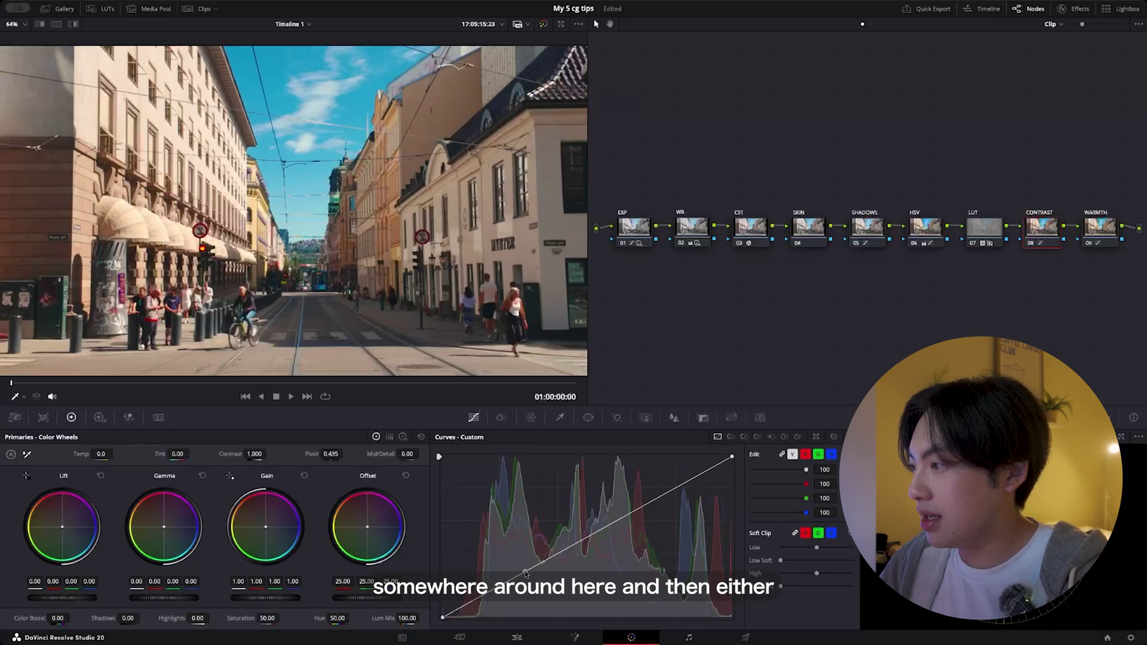
- Bend the CONTRAST node's custom curve into an S-curve, deepening the darks then brightening
left_click_drag(526, 574, 525, 579)
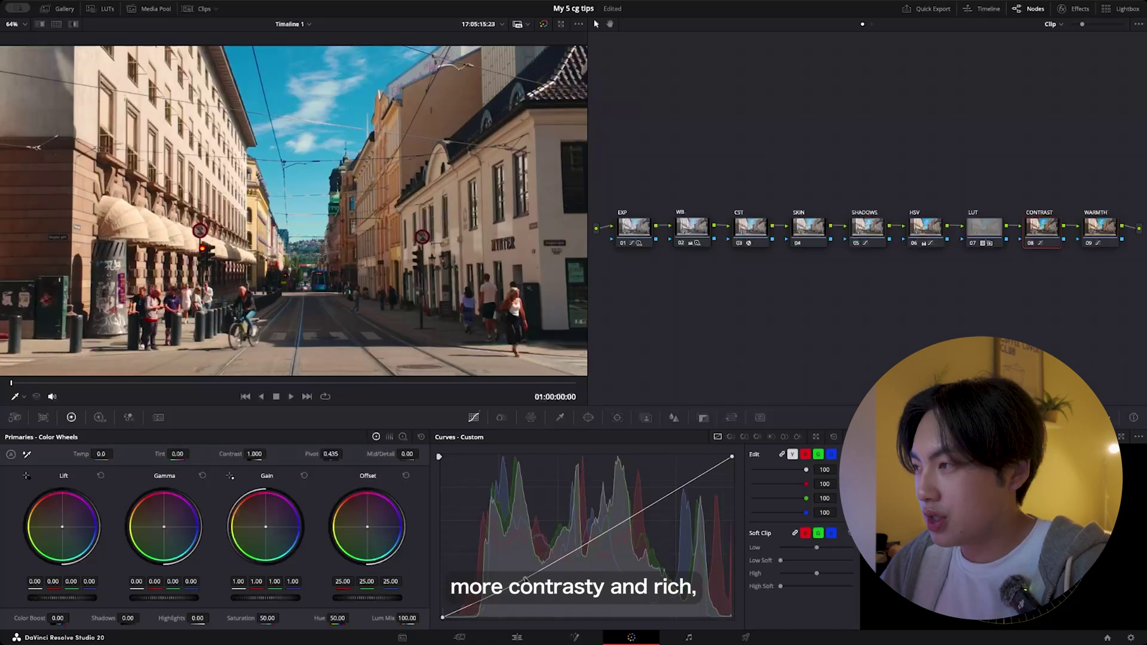
mouse_move(525, 580)
left_mouse_down()
mouse_move(509, 543)
mouse_move(523, 578)
left_mouse_up()
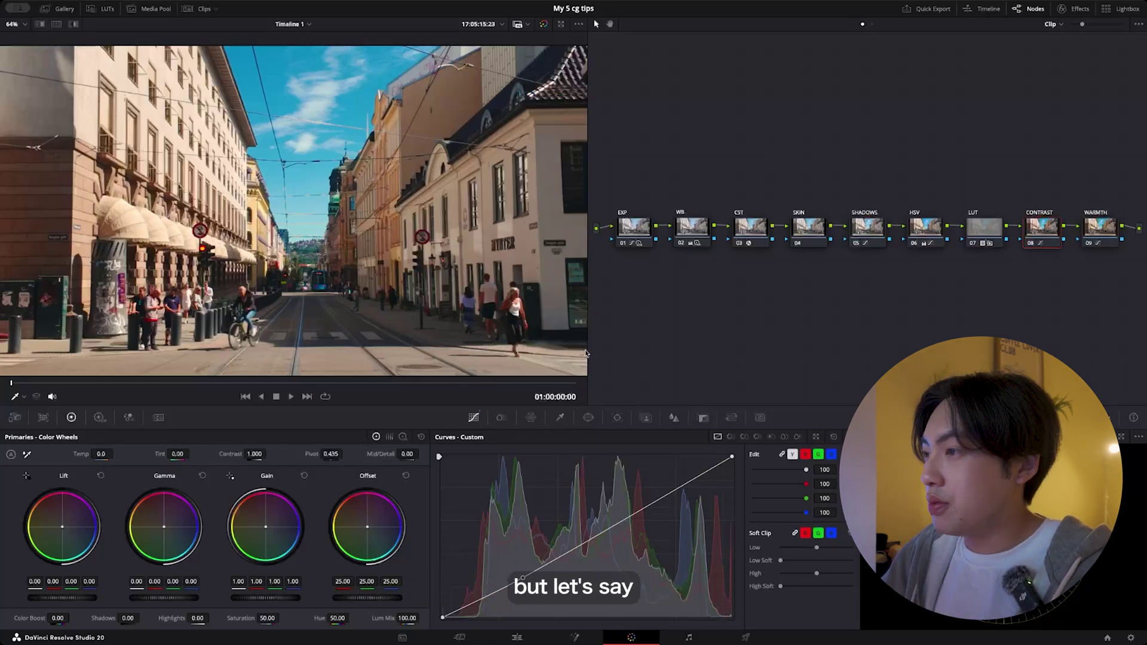
- Darken the walking woman's skin tone with the ColorSlice Skin slice, refitting the viewer
scroll(515, 303, "up", 4)
scroll(525, 311, "down", 3)
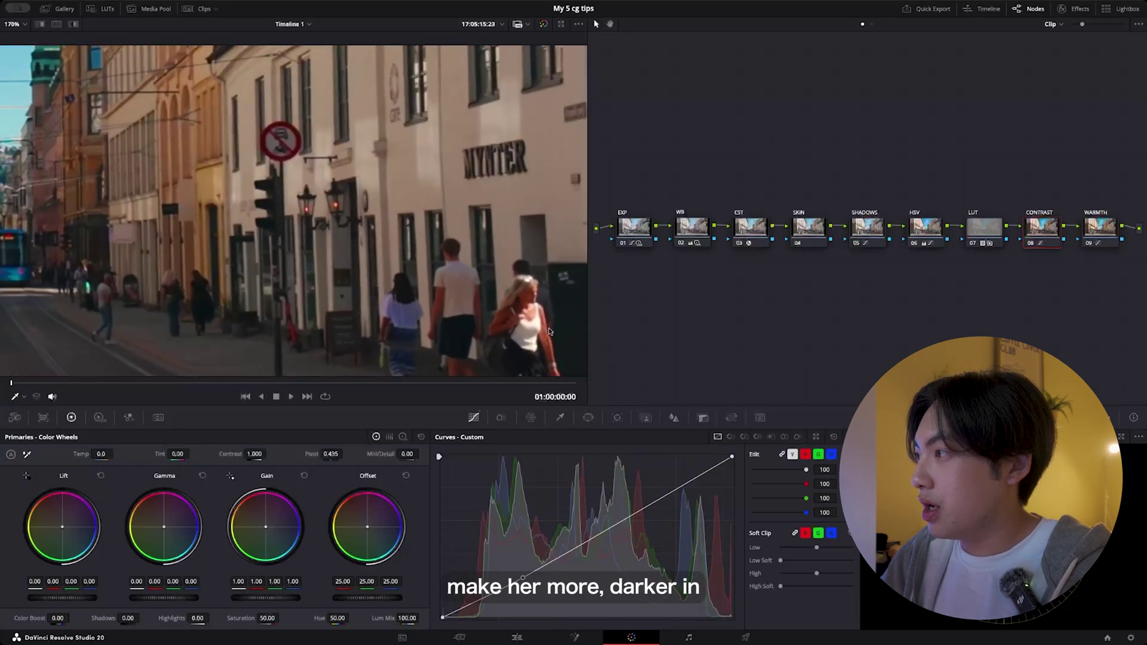
scroll(549, 331, "up", 5)
scroll(549, 331, "down", 1)
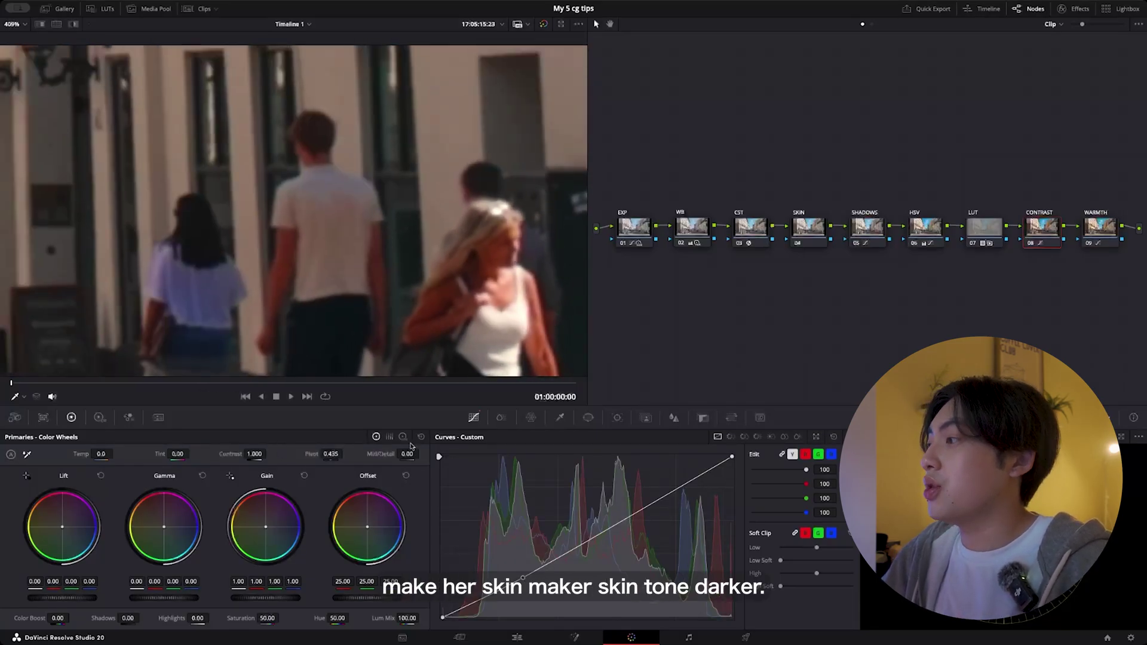
left_click(501, 418)
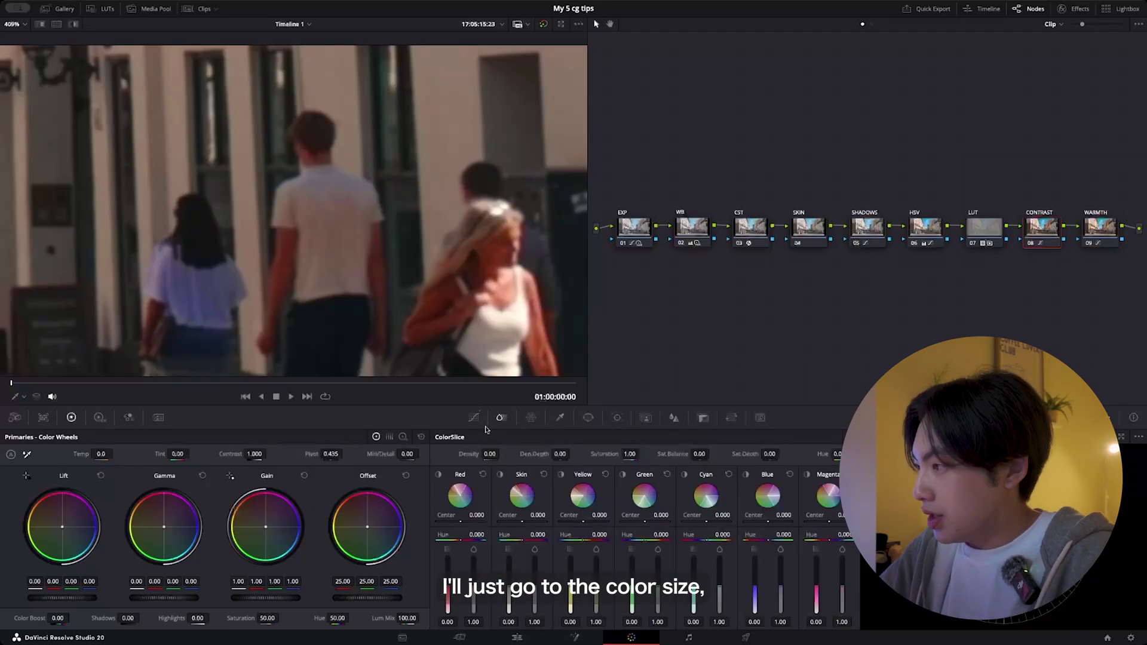
left_click_drag(508, 611, 535, 600)
key("shift+z")
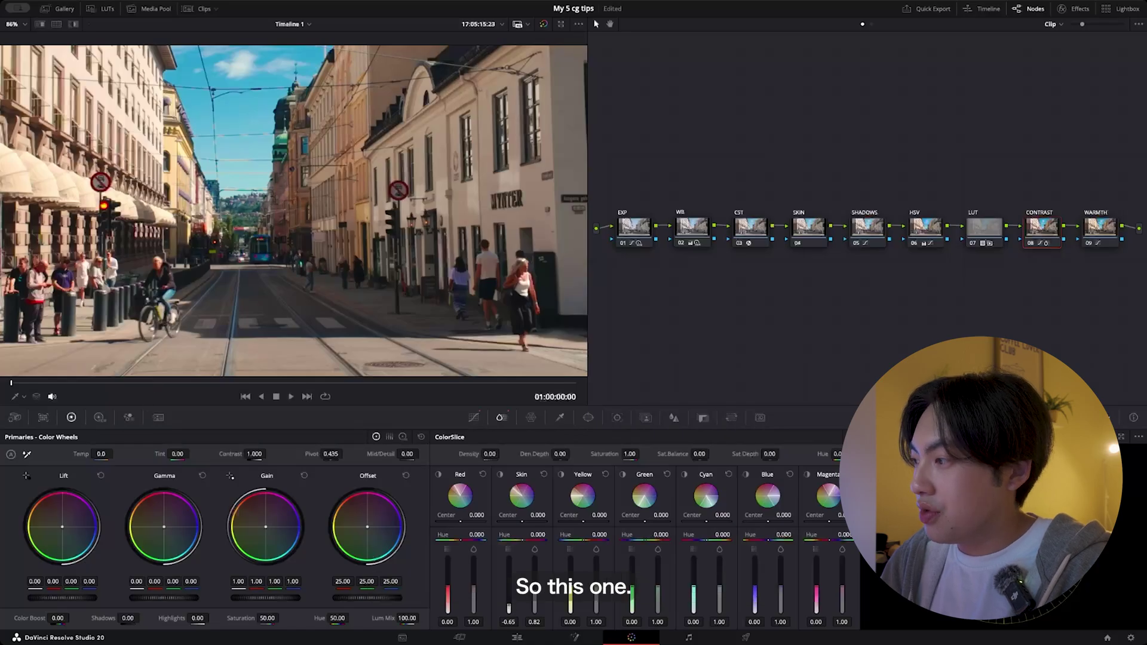
left_click_drag(509, 604, 508, 567)
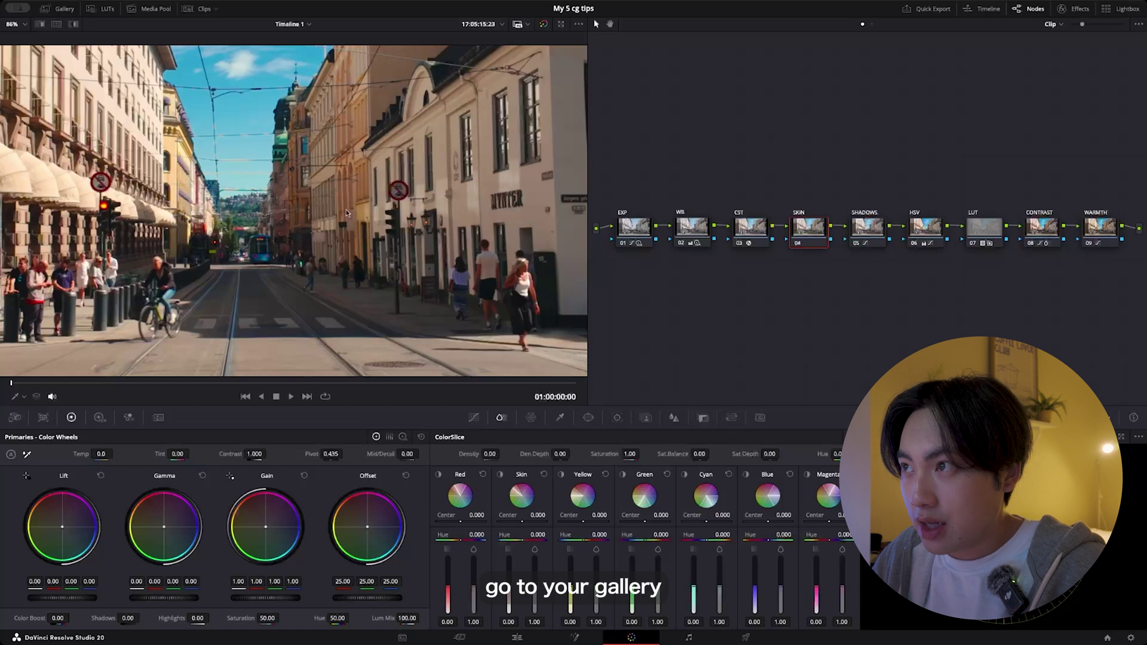
- Browse the Gallery's PowerGrade 2 and Stills 1 albums to find the saved still
left_click(57, 12)
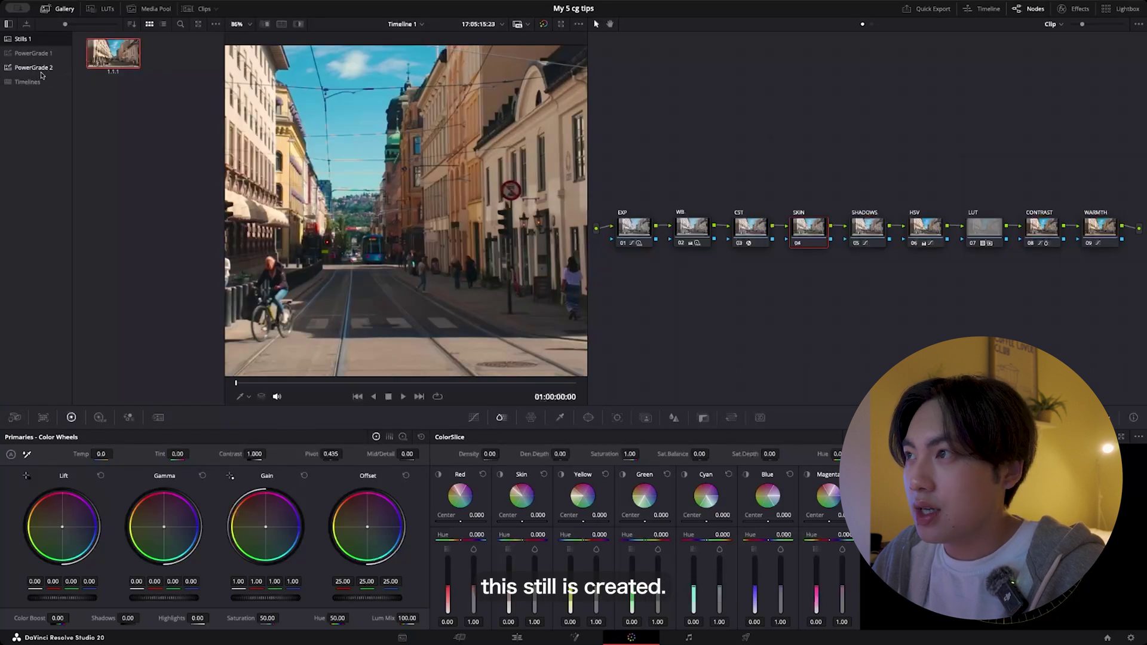
left_click(38, 67)
left_click(40, 40)
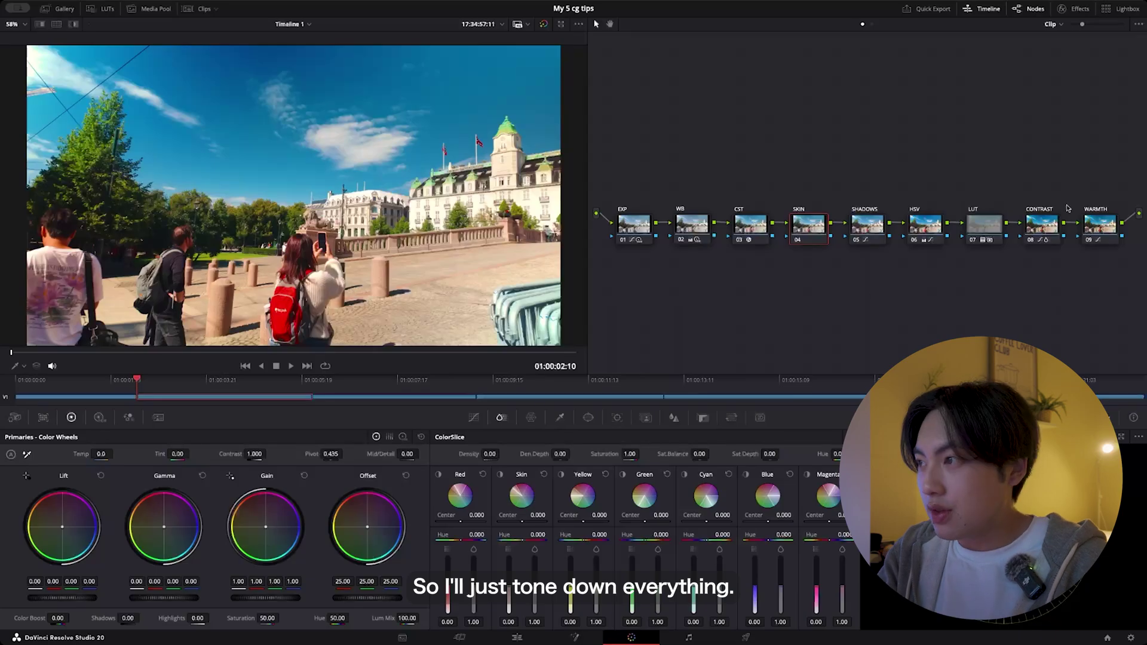
- Check the CONTRAST node's custom curve, then lower the EXP node's HDR Global exposure to -0.44
left_click(1048, 229)
left_click(473, 417)
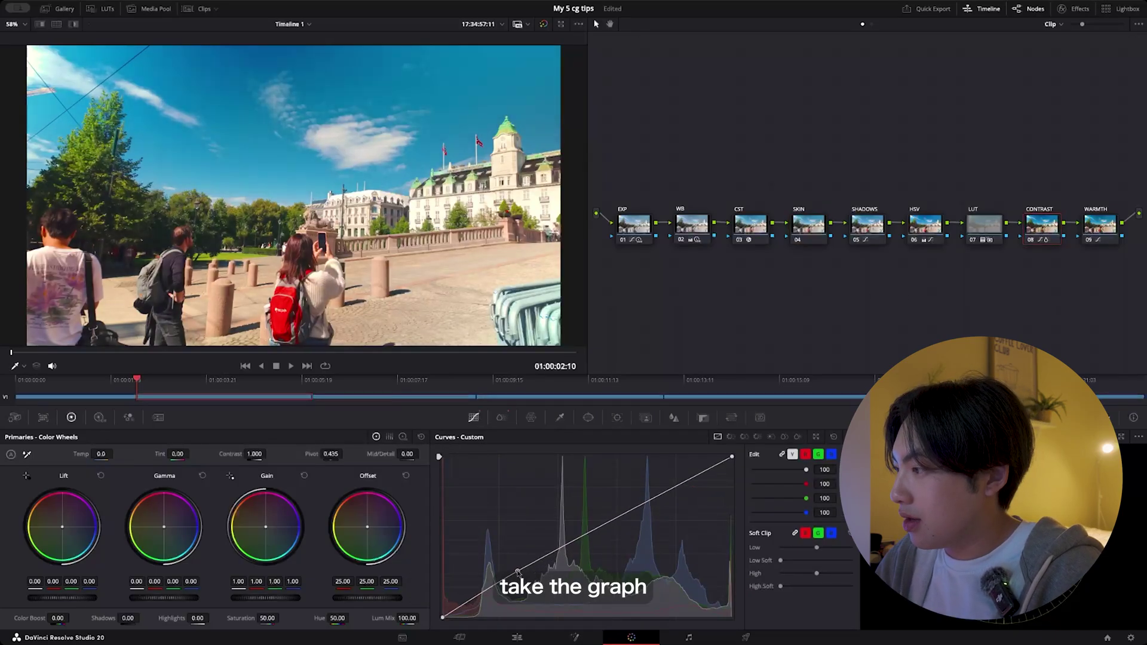
left_click(640, 229)
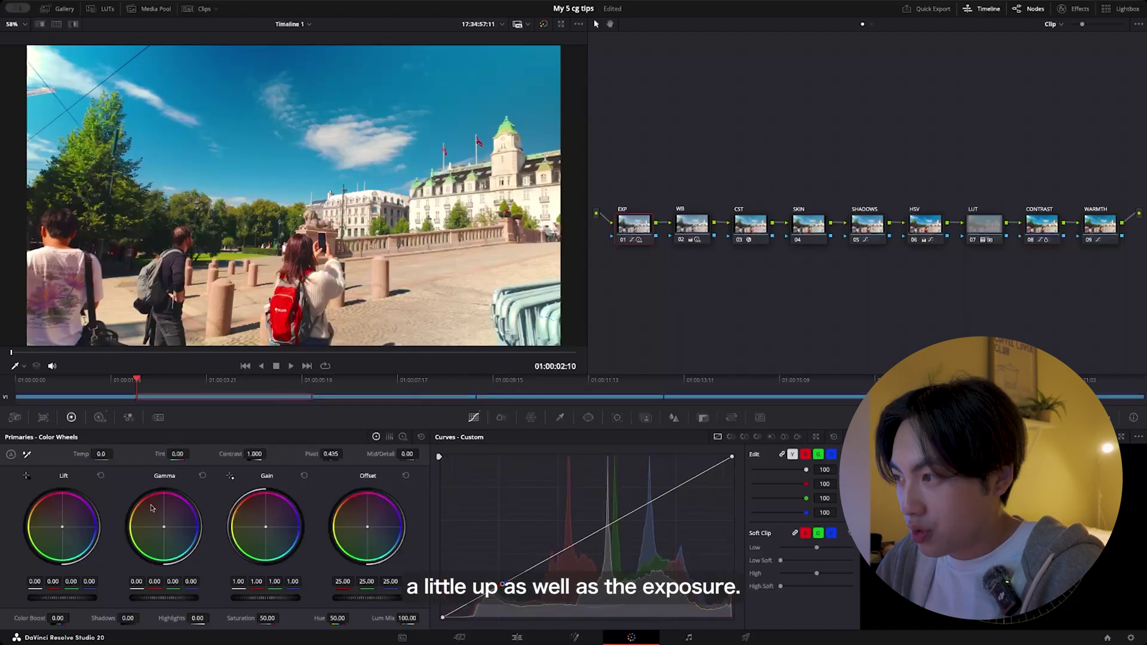
left_click(100, 417)
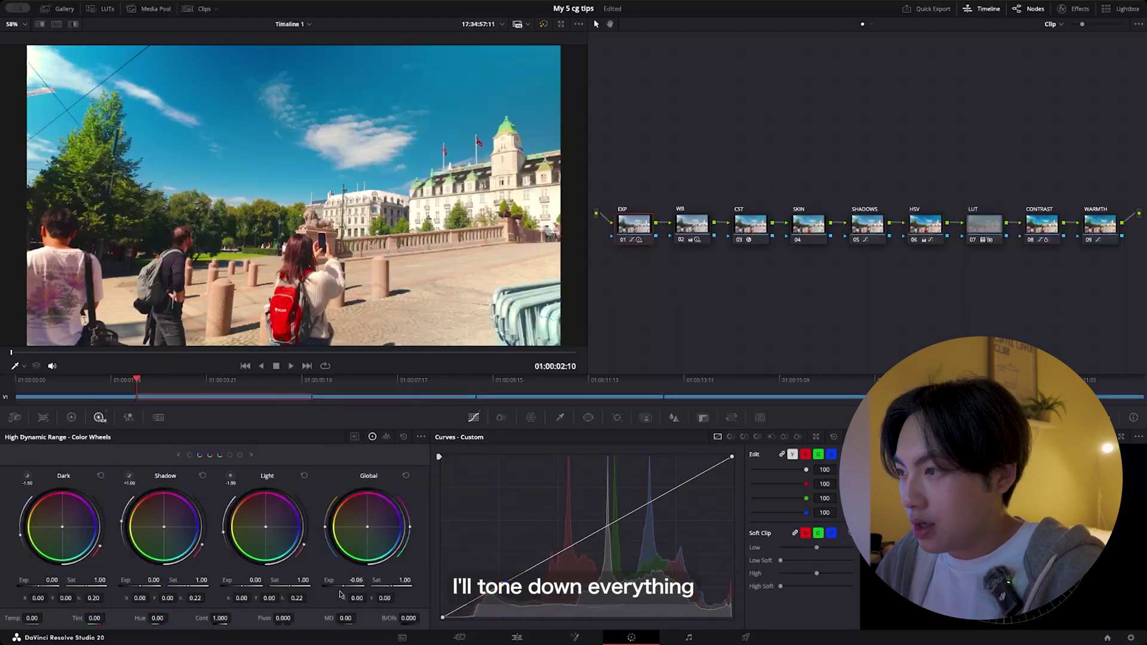
left_click_drag(357, 580, 332, 589)
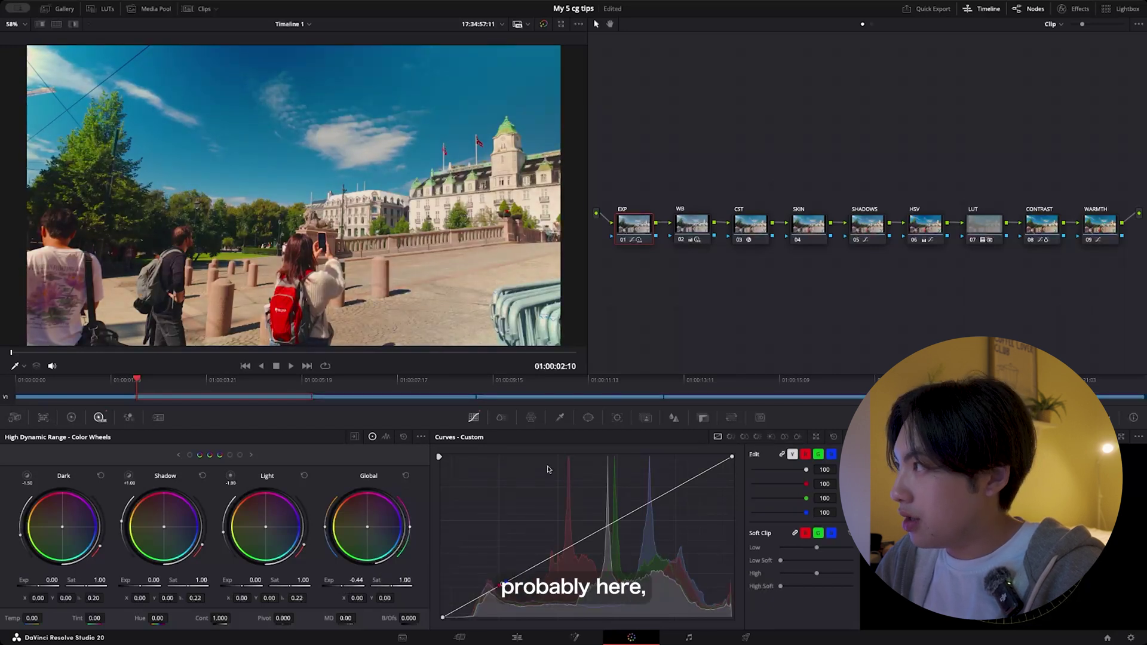
- Drop the HSV node's Primaries gain to about 1.12 to calm the oversaturation
left_click(937, 244)
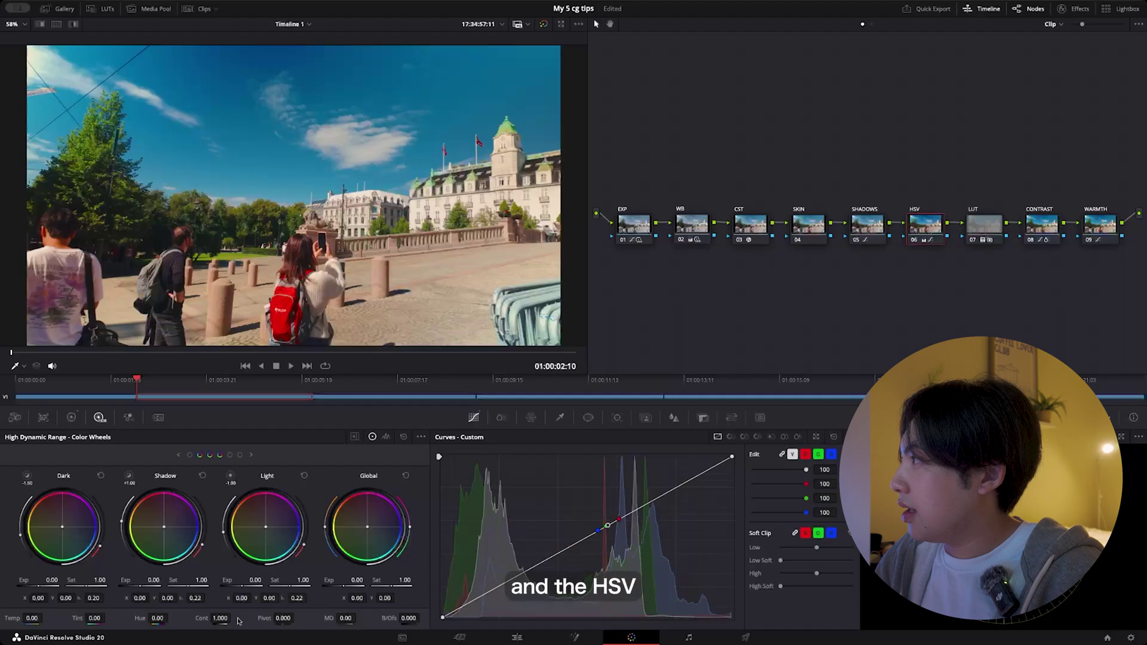
left_click(71, 417)
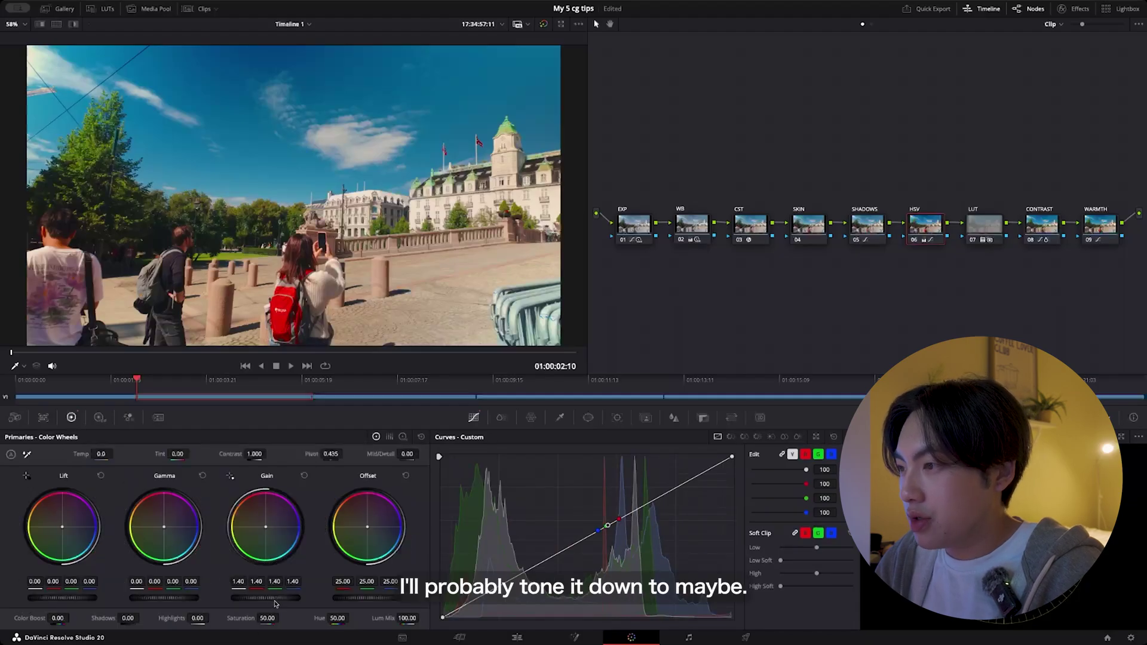
mouse_move(275, 603)
left_mouse_down()
mouse_move(242, 604)
mouse_move(272, 597)
left_mouse_up()
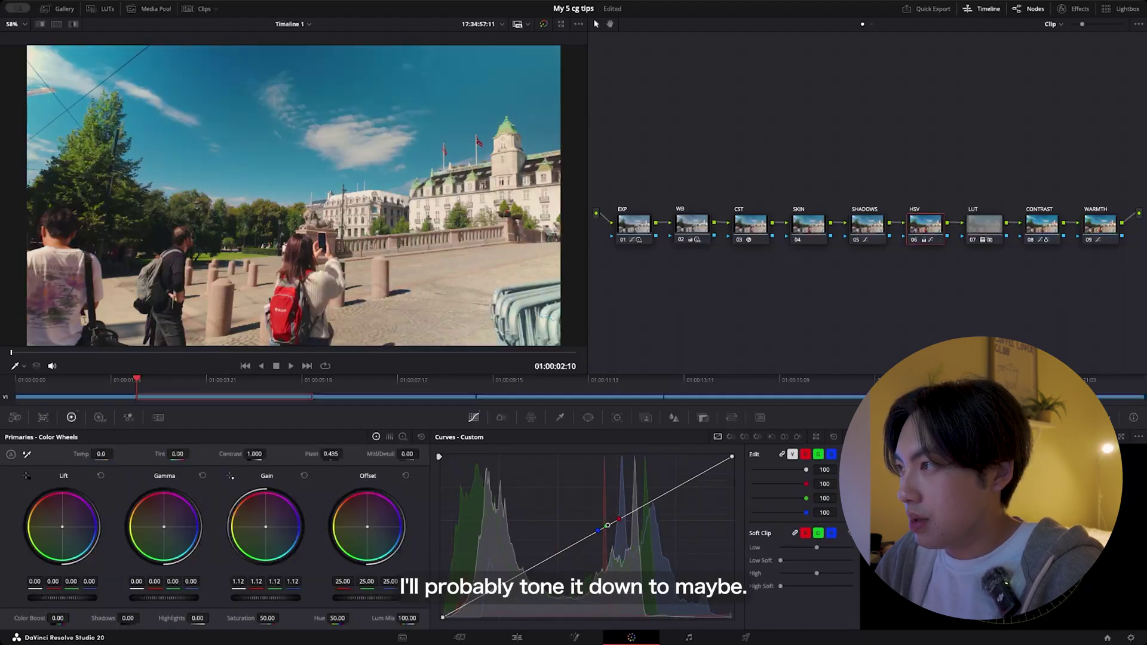